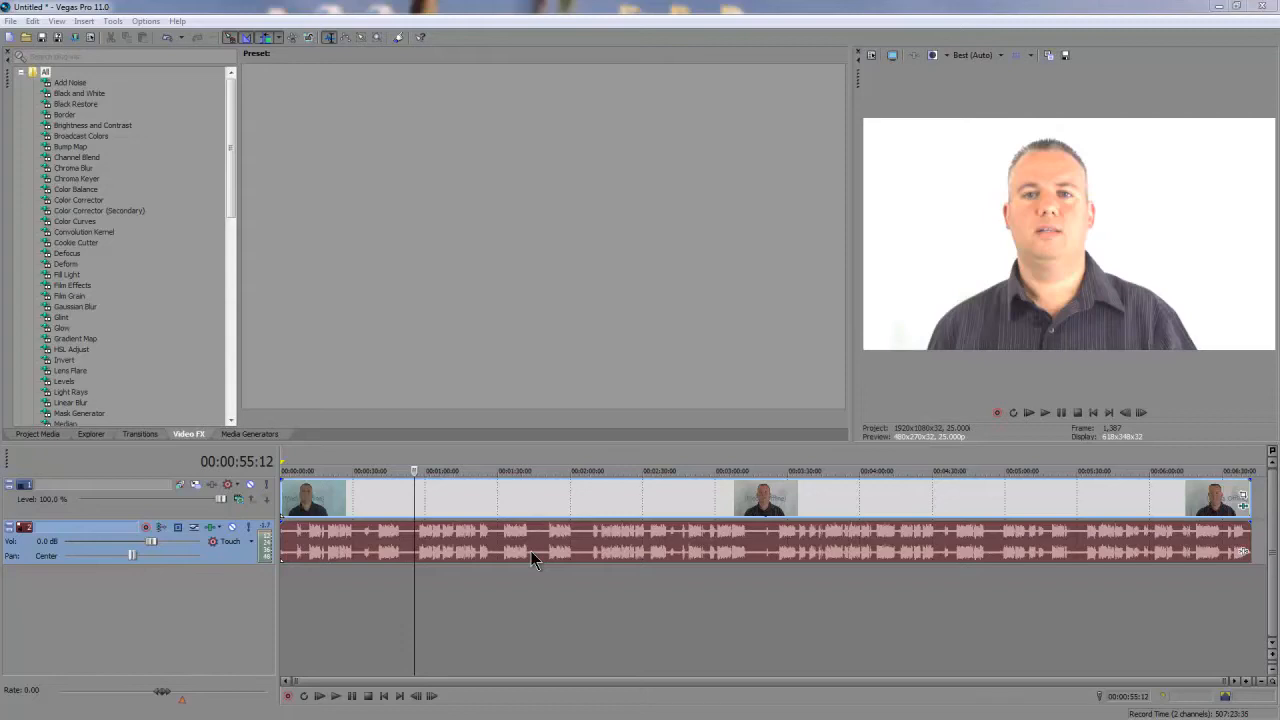
{"action": "left_click", "coordinate": [11, 21]}
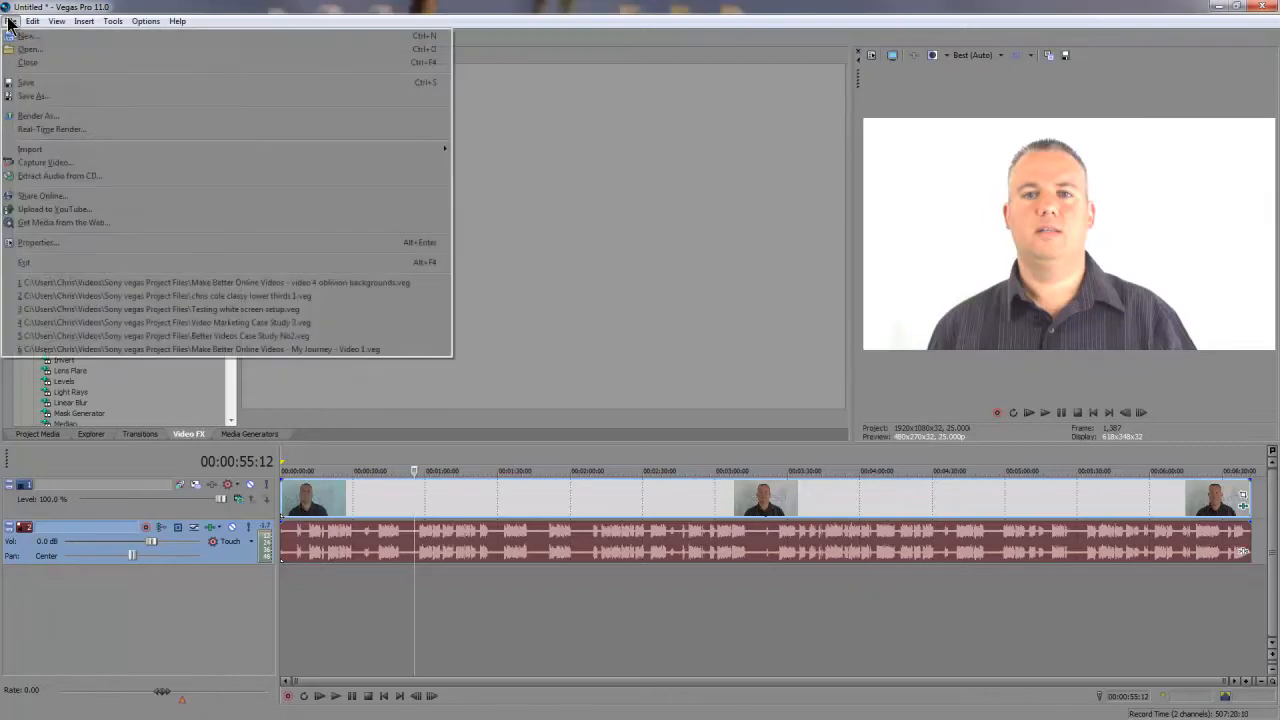
{"action": "left_click", "coordinate": [45, 115]}
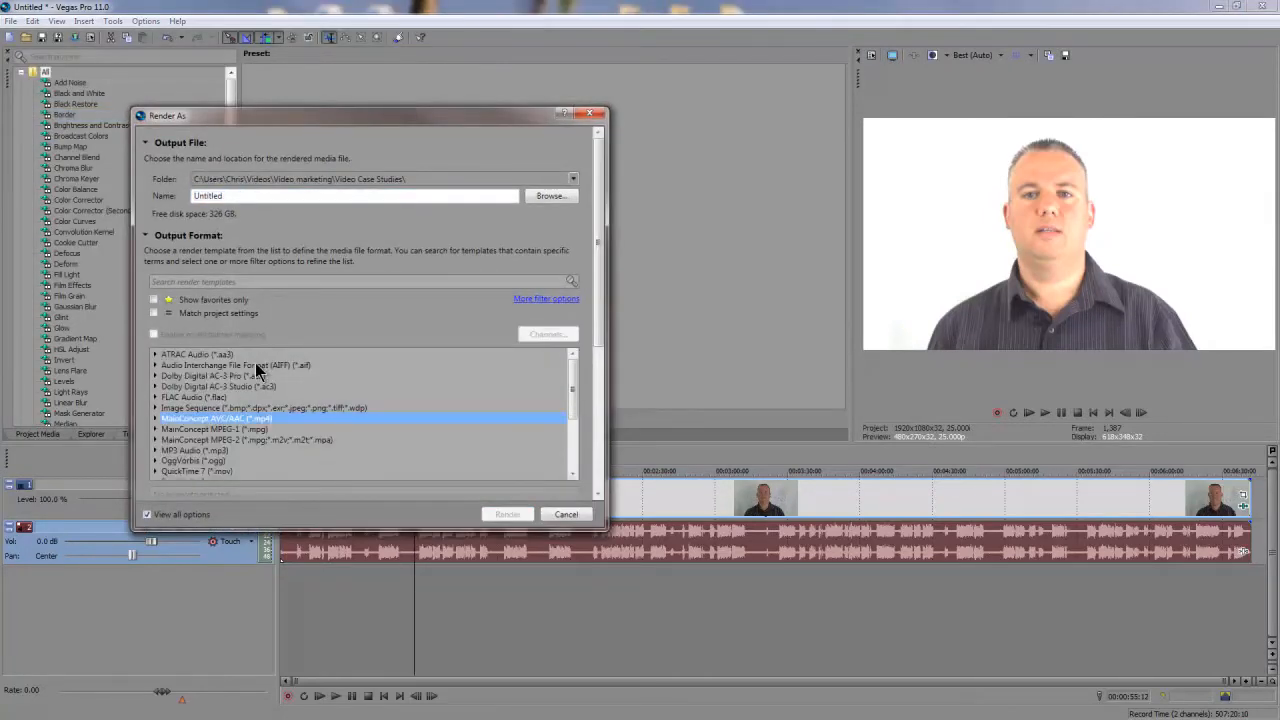
{"action": "left_click", "coordinate": [182, 452]}
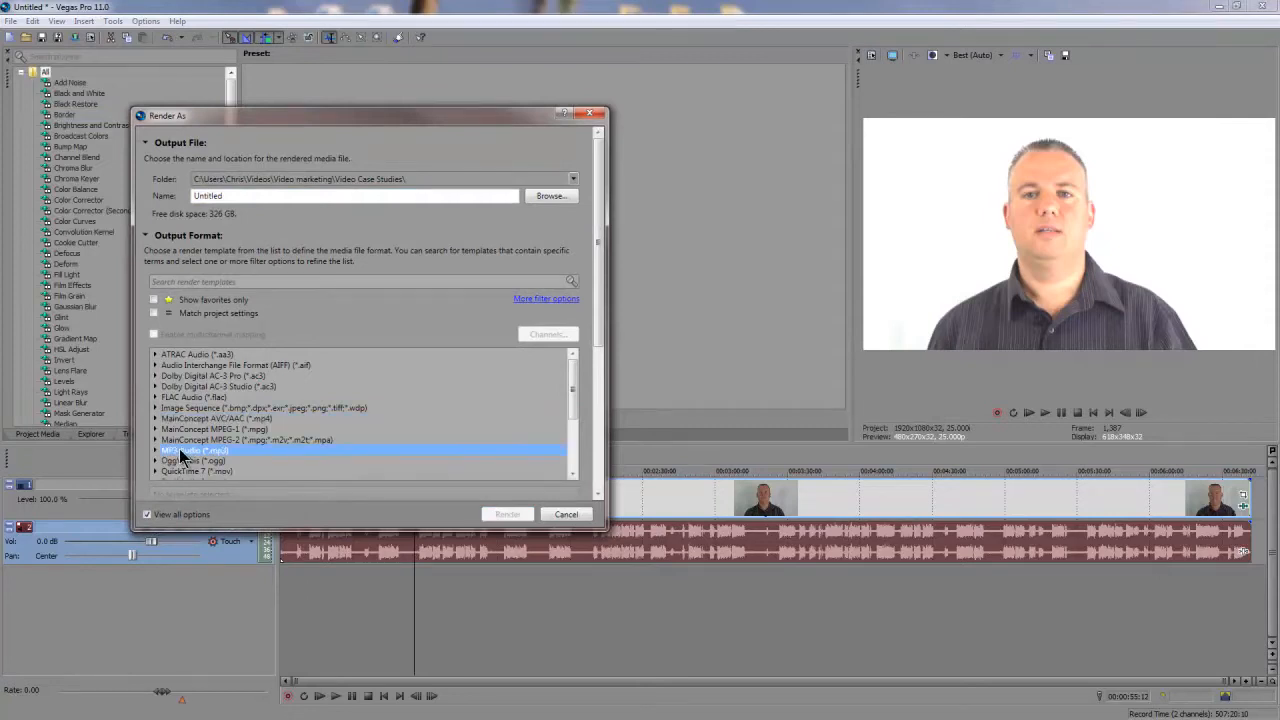
{"action": "left_click", "coordinate": [156, 451]}
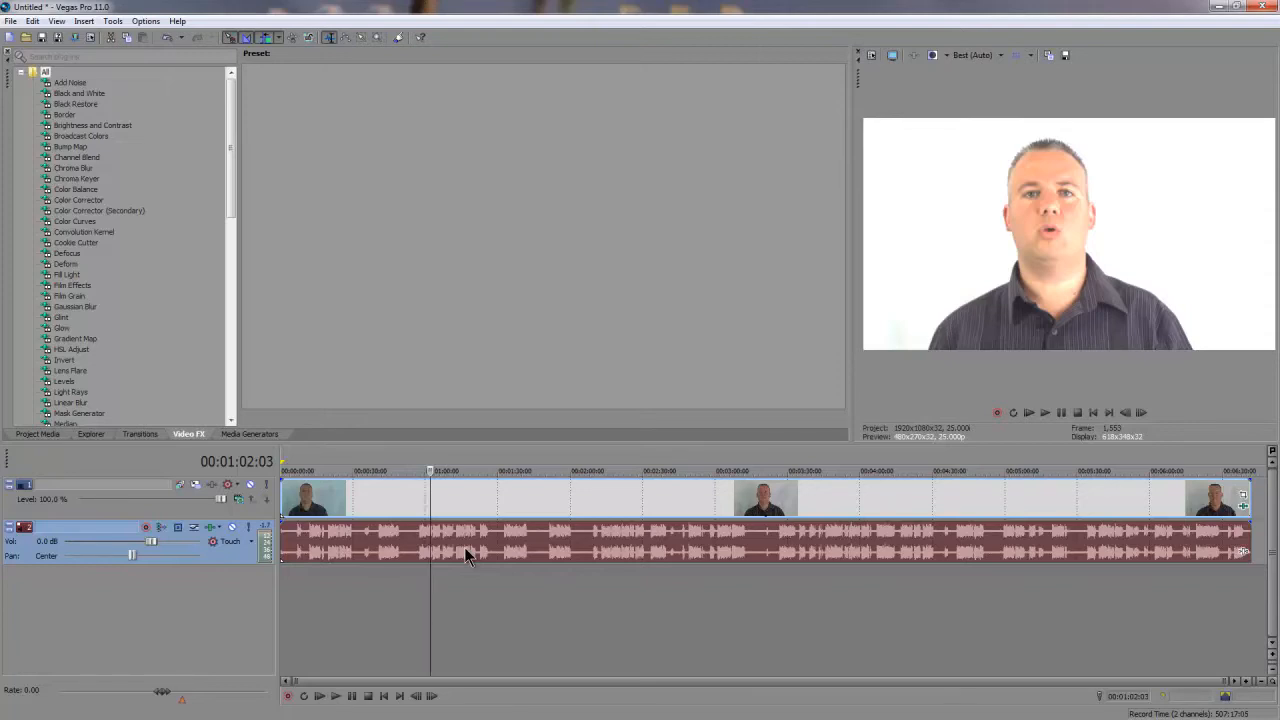
Open a copy of the timeline's audio event in the external audio editor.
{"action": "right_click", "coordinate": [464, 547]}
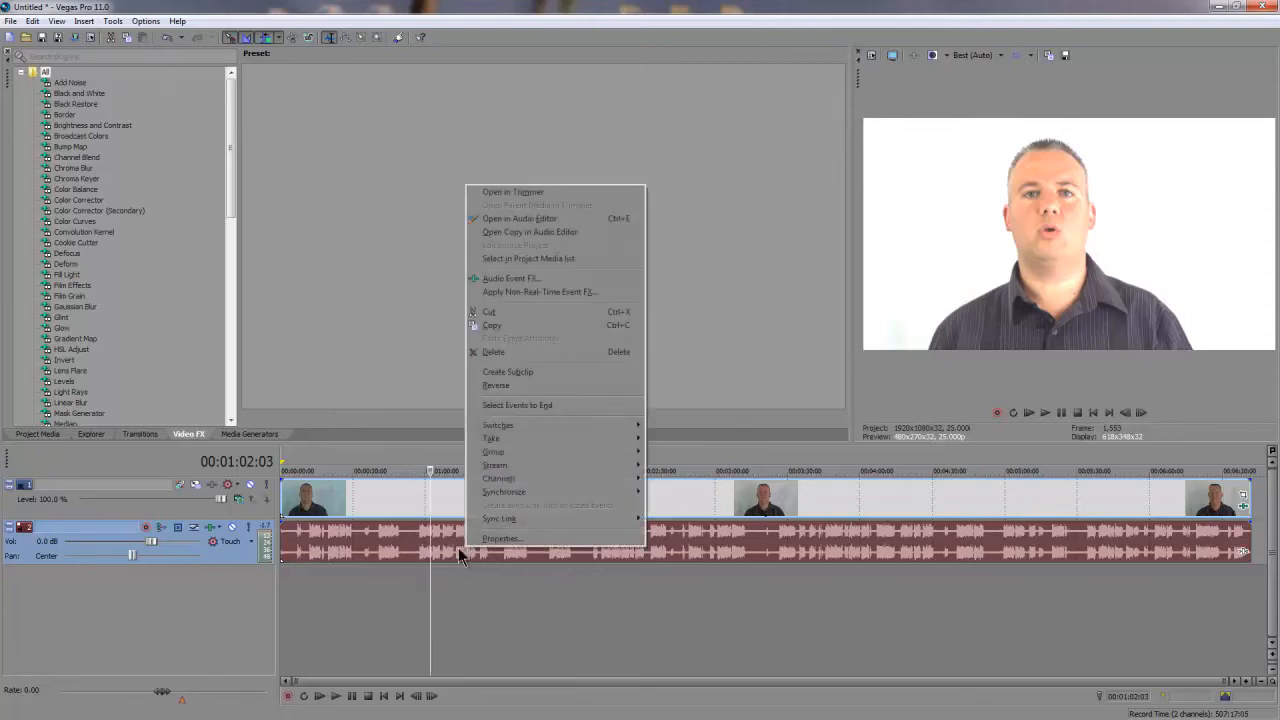
{"action": "left_click", "coordinate": [546, 232]}
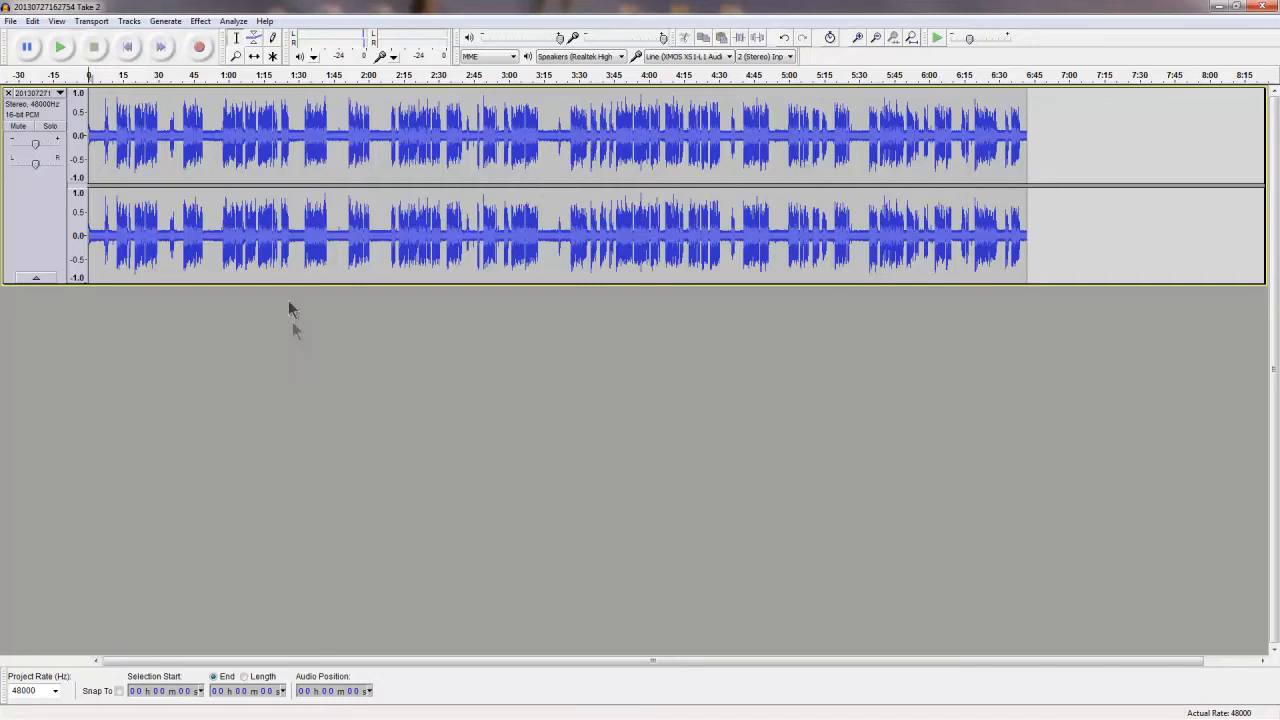
Play a moment of the recording from about 49 seconds to hear the background noise, then stop playback.
{"action": "left_click", "coordinate": [204, 93]}
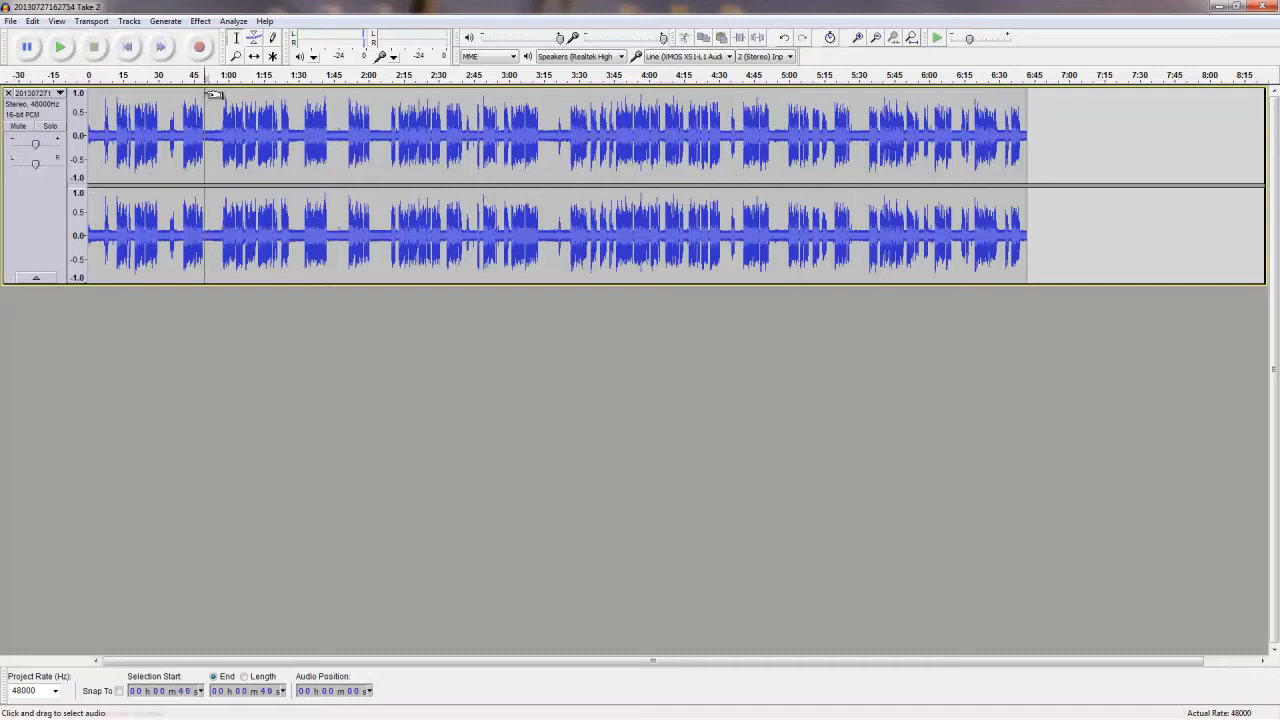
{"action": "left_click", "coordinate": [60, 48]}
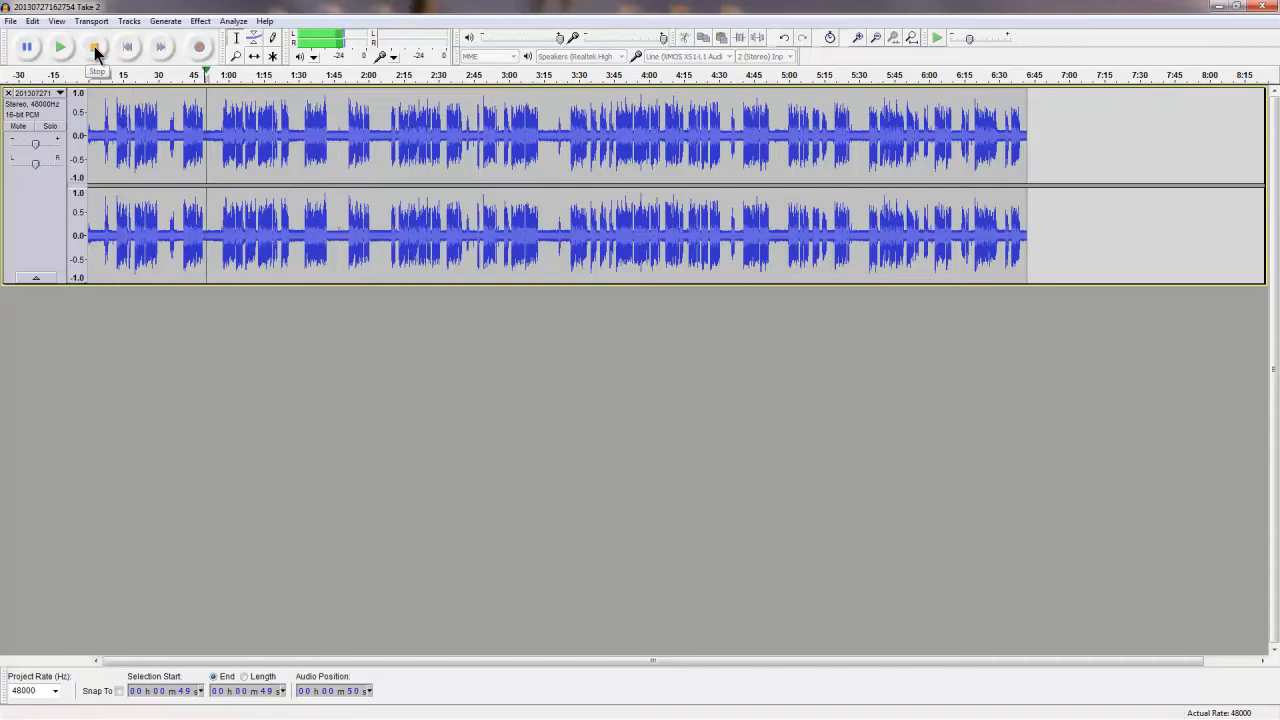
{"action": "left_click", "coordinate": [96, 50]}
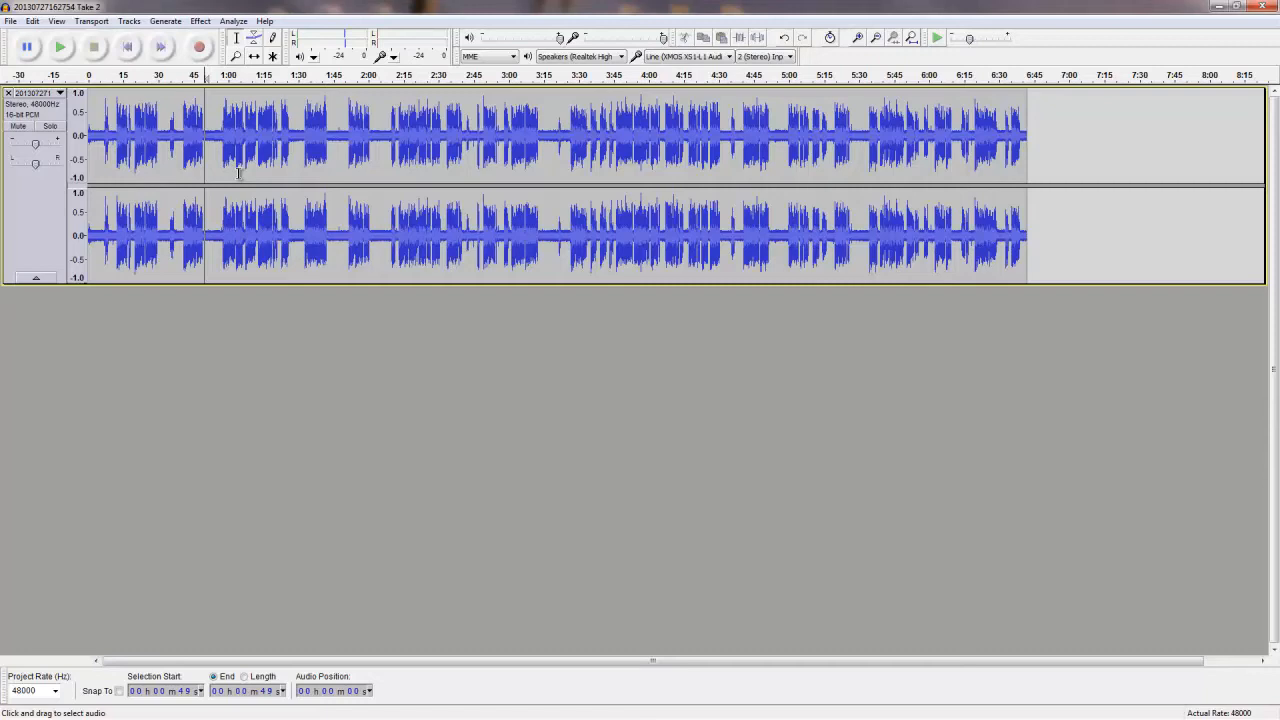
Select the speech-free gap from about 2:00 to 2:09 and capture it as the Noise Removal profile.
{"action": "left_click", "coordinate": [360, 128]}
{"action": "scroll", "coordinate": [358, 128], "scroll_direction": "up", "scroll_amount": 2}
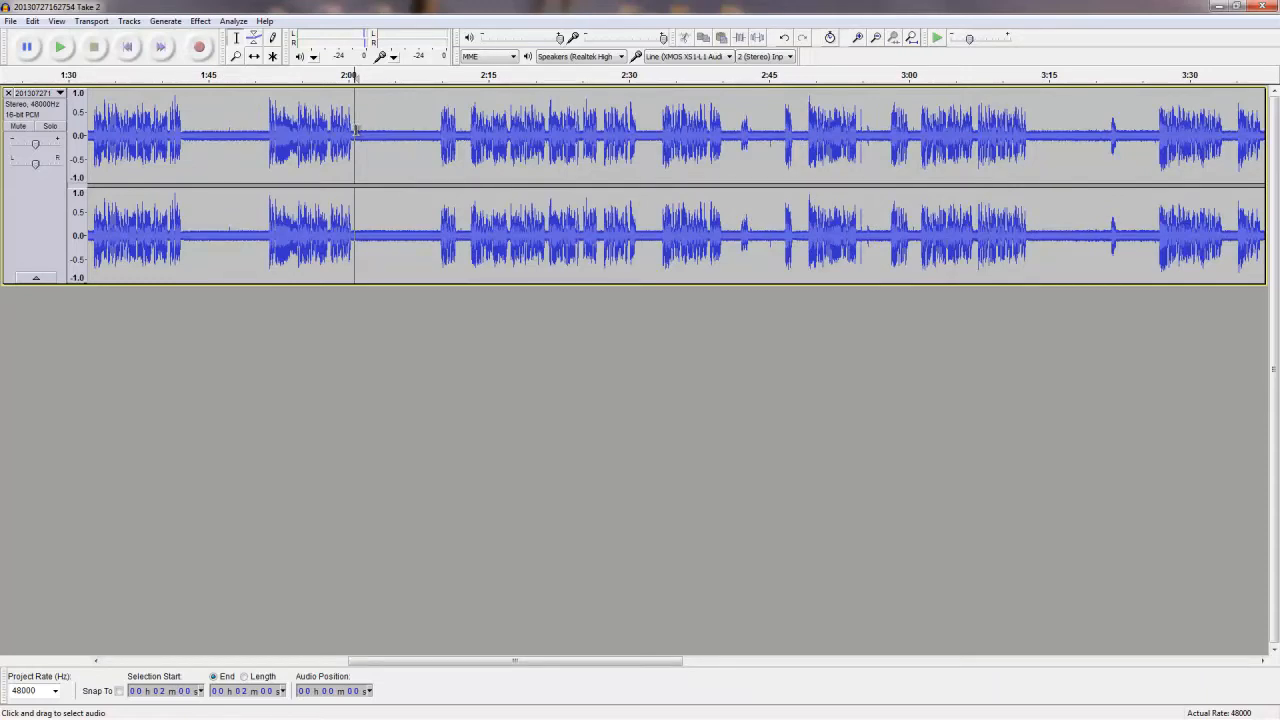
{"action": "left_click_drag", "start_coordinate": [356, 130], "coordinate": [438, 132]}
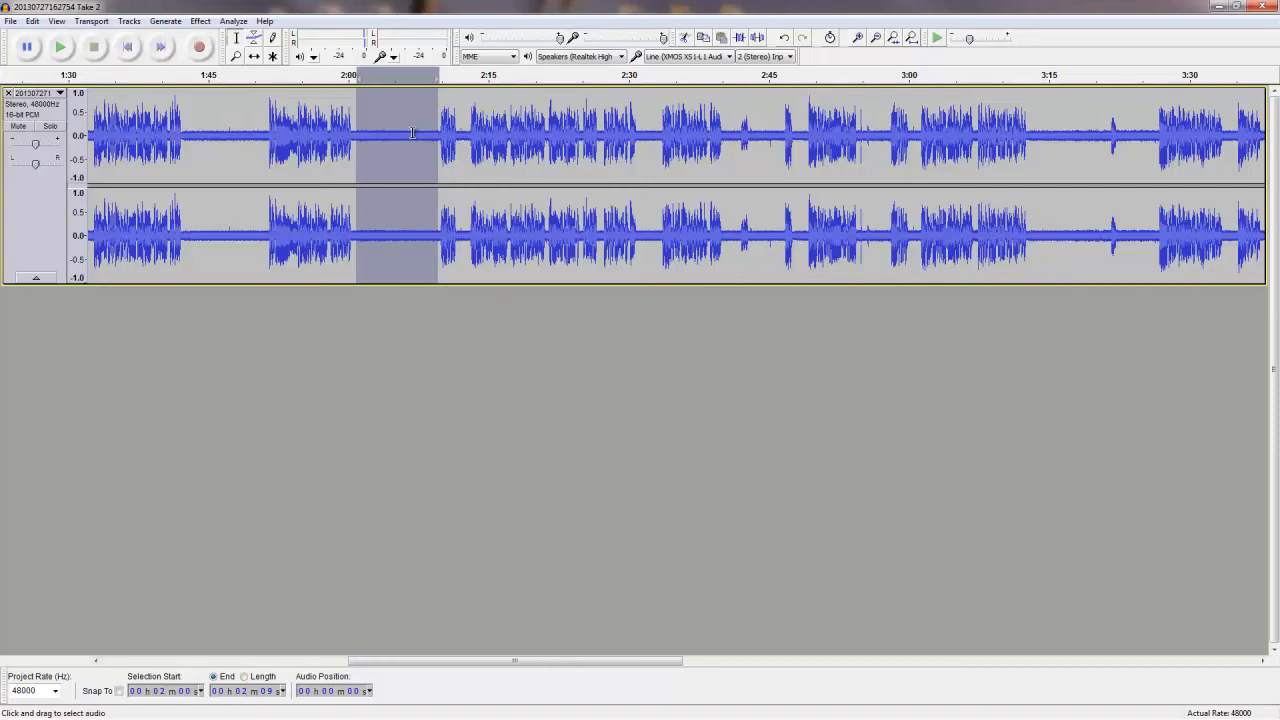
{"action": "left_click", "coordinate": [201, 21]}
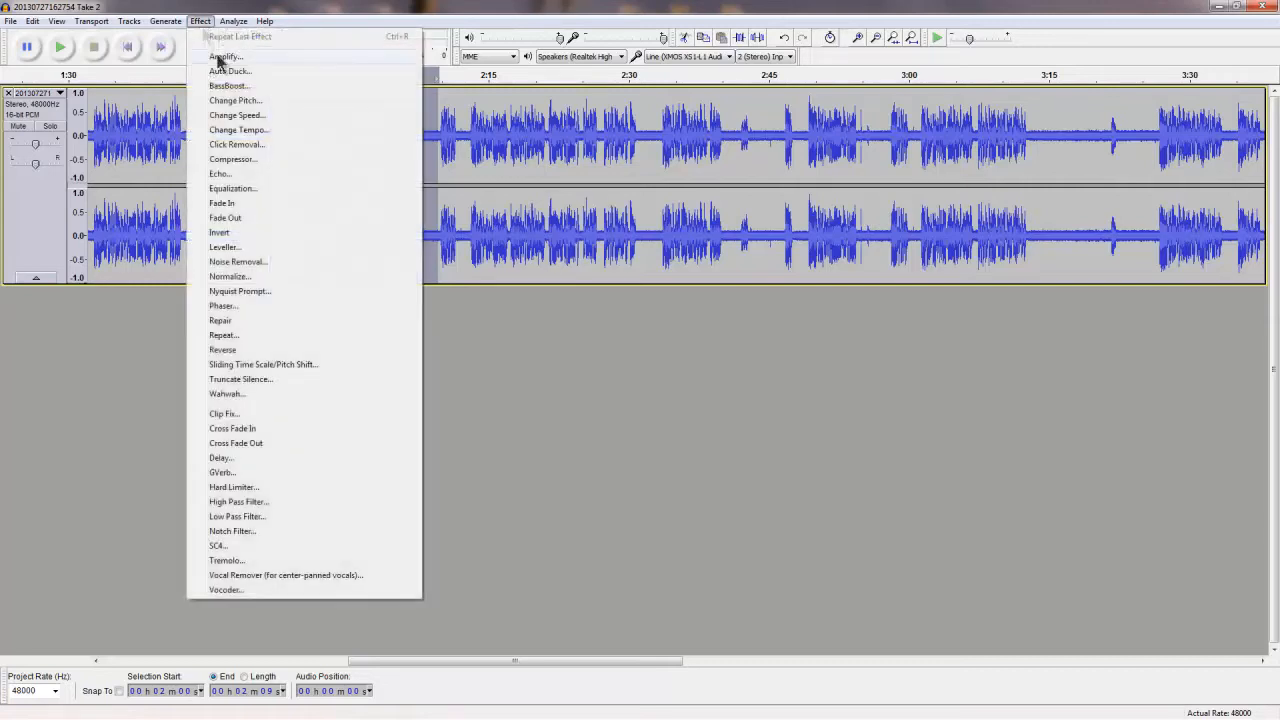
{"action": "left_click", "coordinate": [249, 261]}
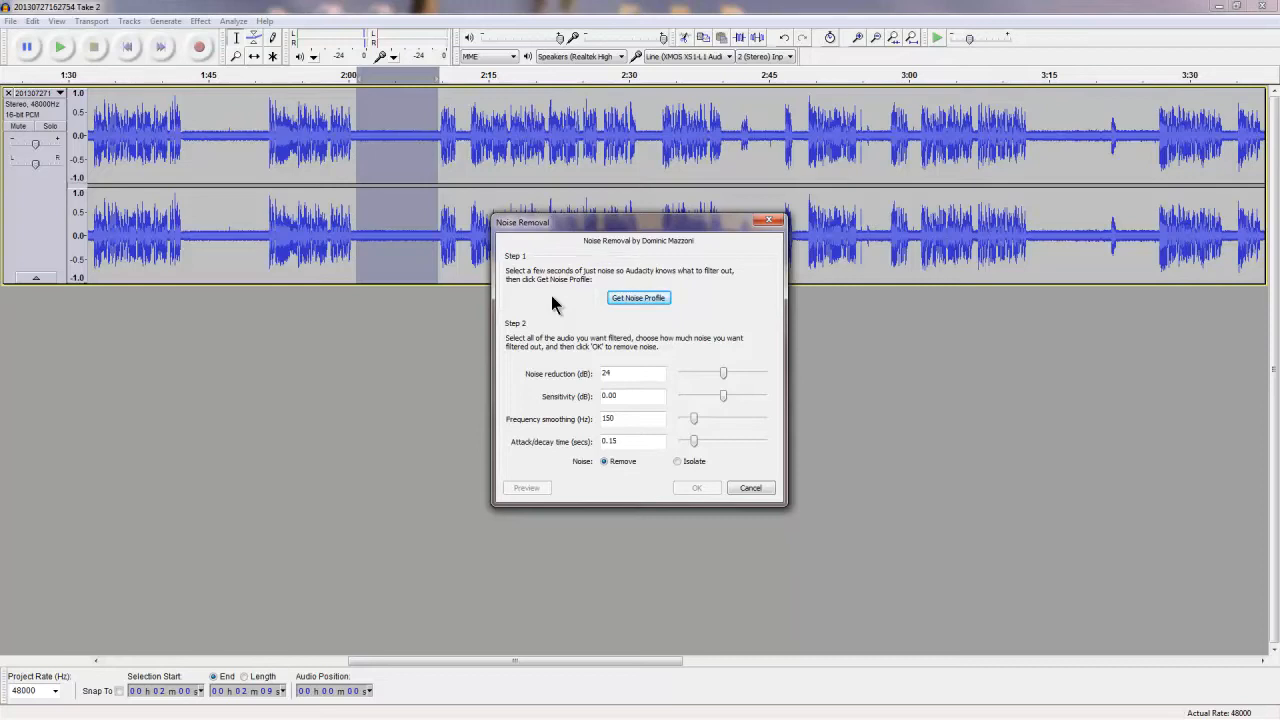
{"action": "left_click", "coordinate": [632, 300]}
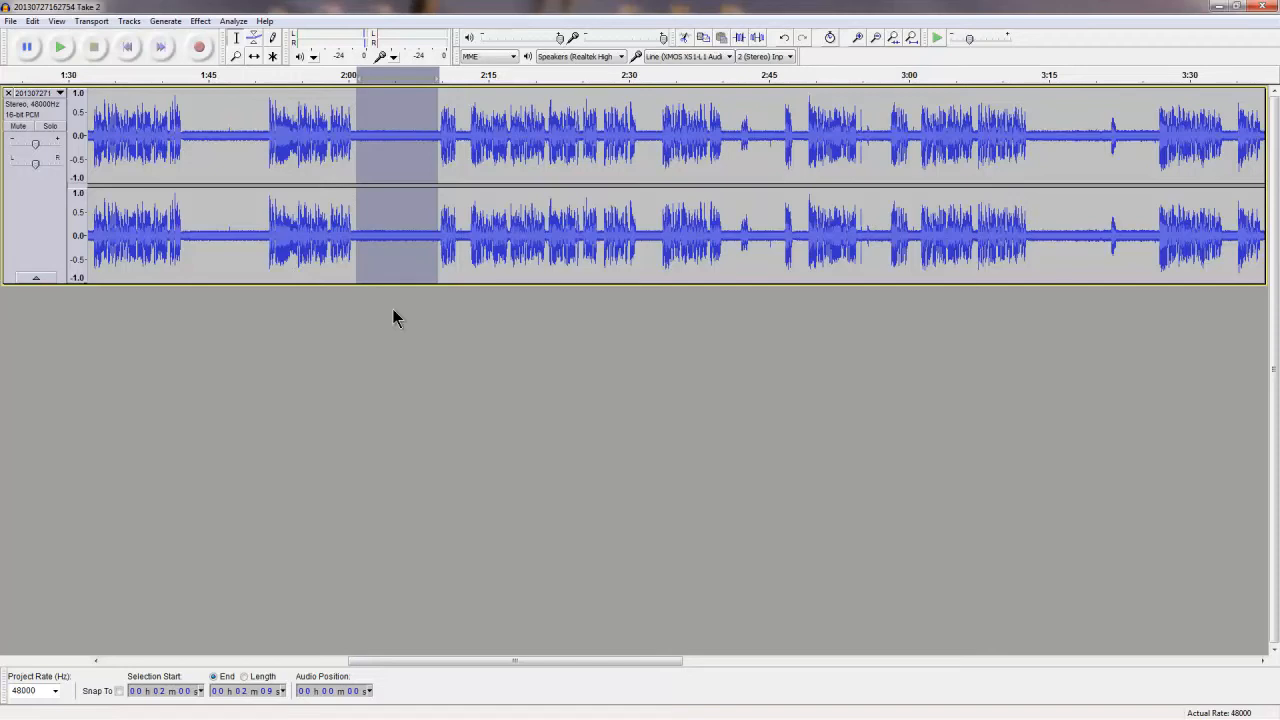
Apply Noise Removal to the entire track using the captured profile, and play back the speech-free gap from about 2:01 to check it.
{"action": "key", "text": "ctrl+a"}
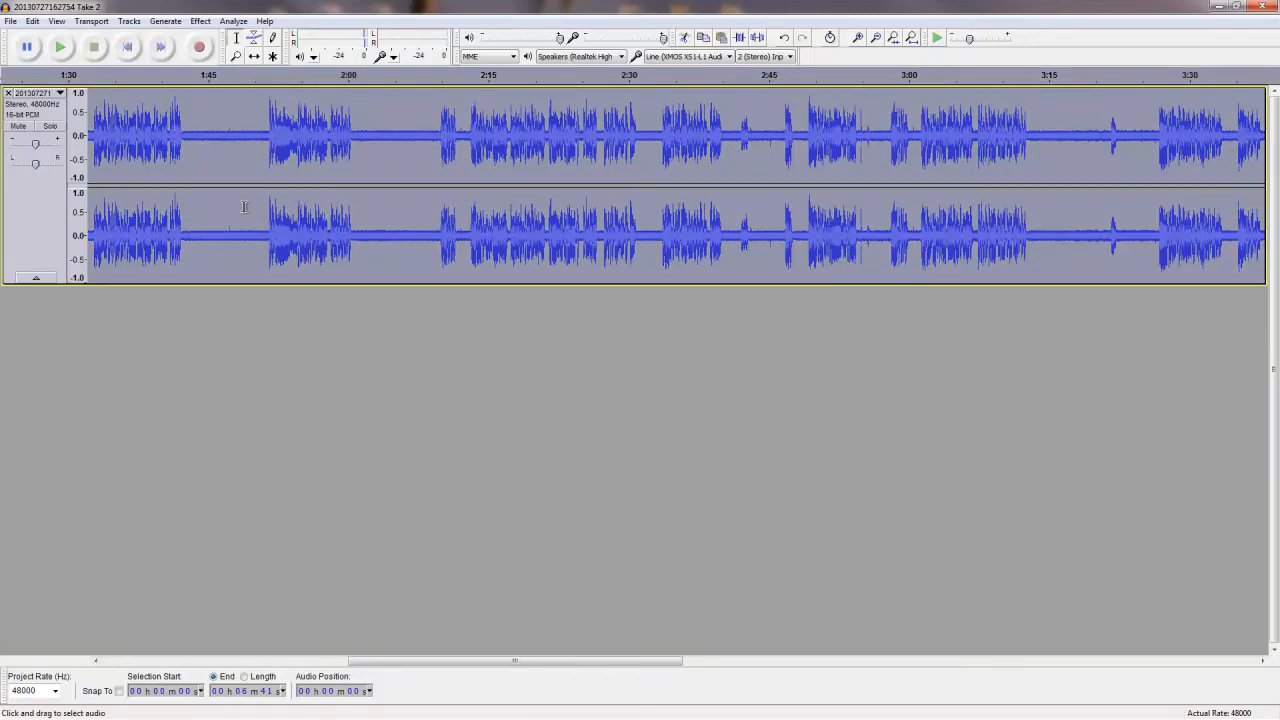
{"action": "left_click", "coordinate": [203, 22]}
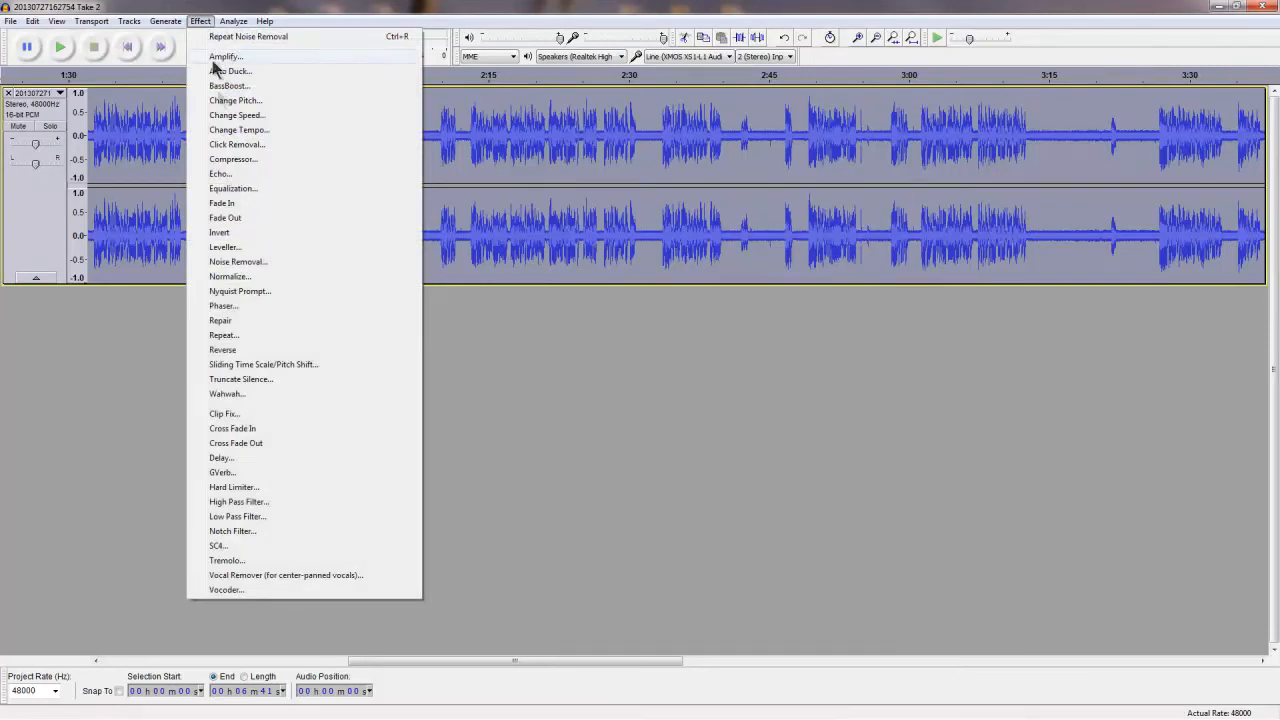
{"action": "left_click", "coordinate": [226, 262]}
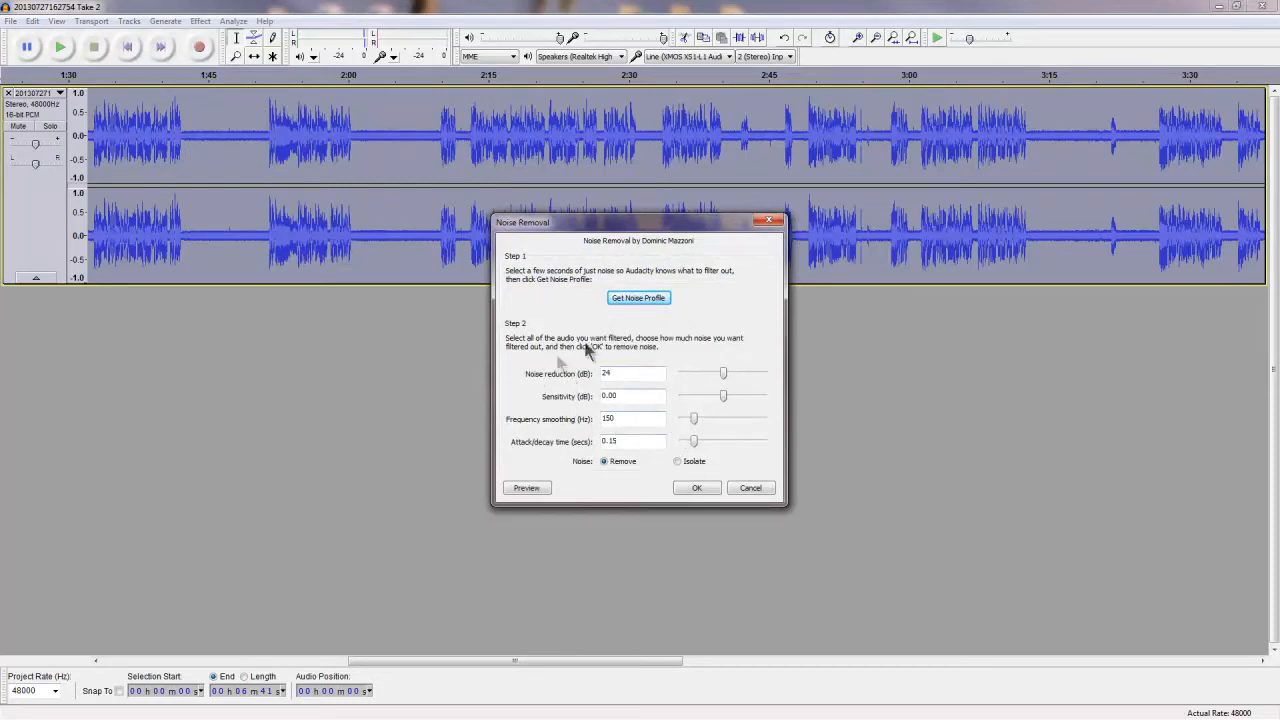
{"action": "left_click", "coordinate": [695, 489]}
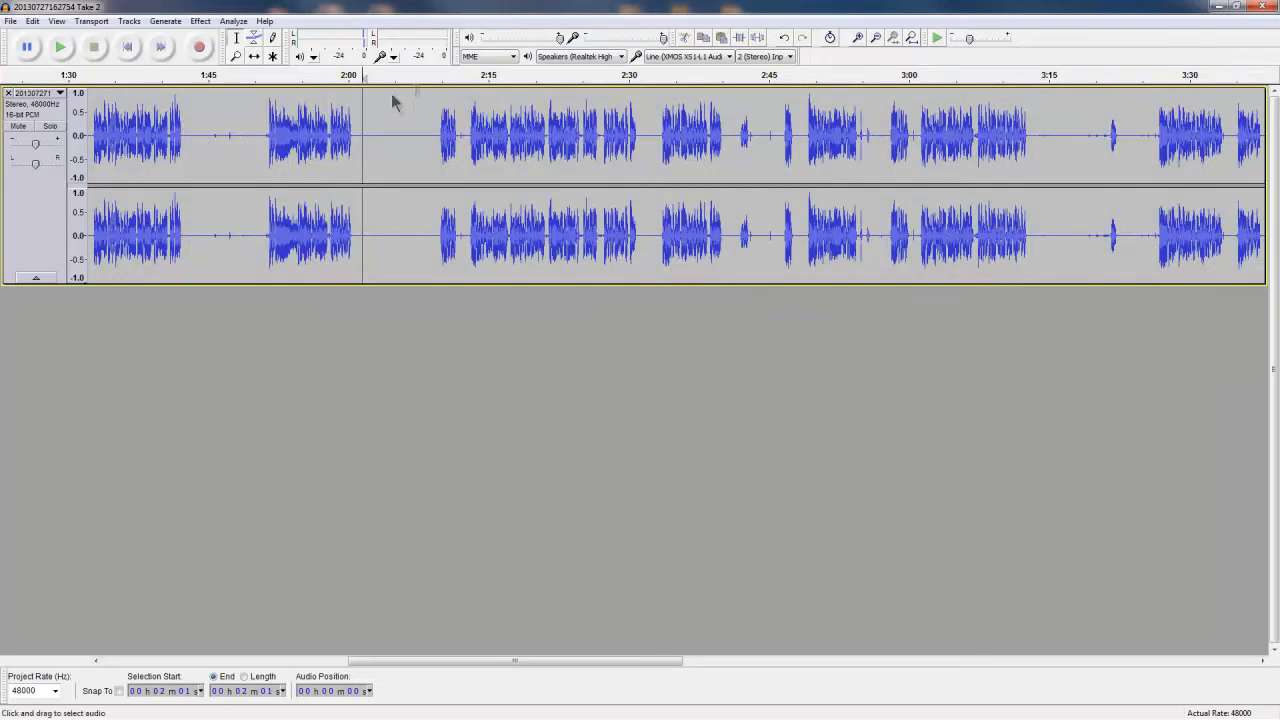
{"action": "left_click", "coordinate": [59, 59]}
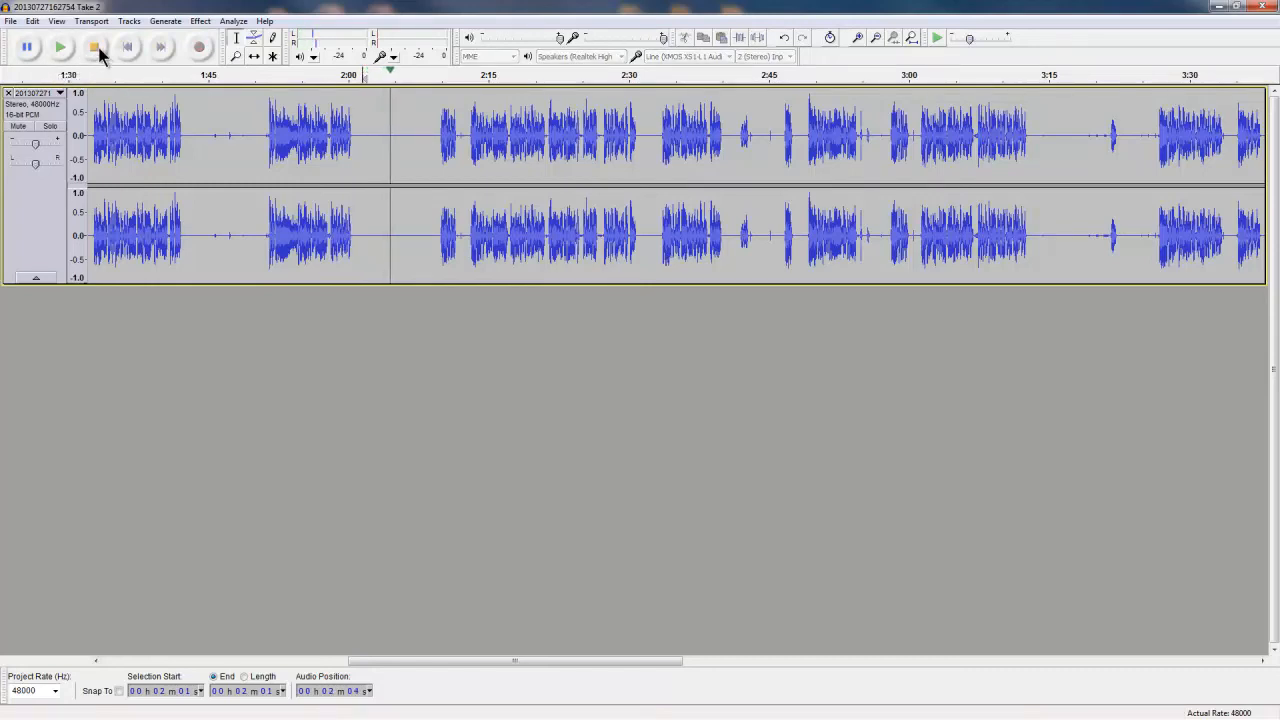
{"action": "left_click", "coordinate": [94, 48]}
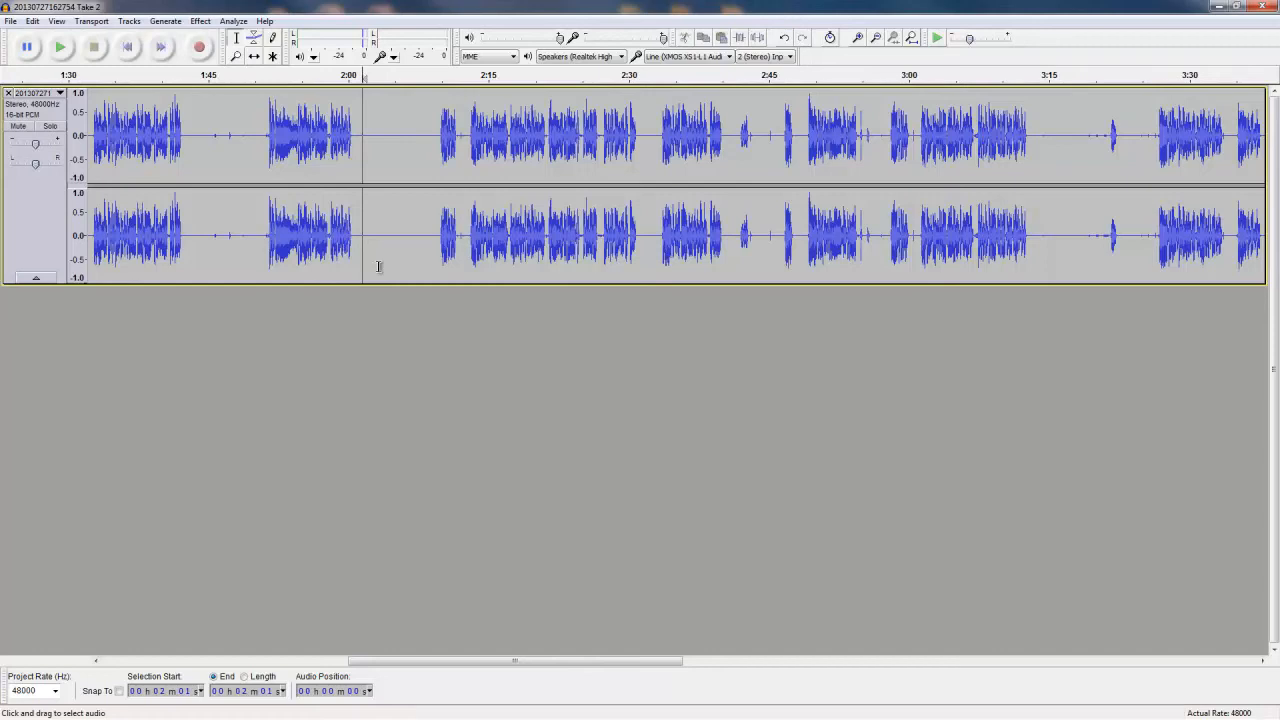
{"action": "left_click", "coordinate": [11, 21]}
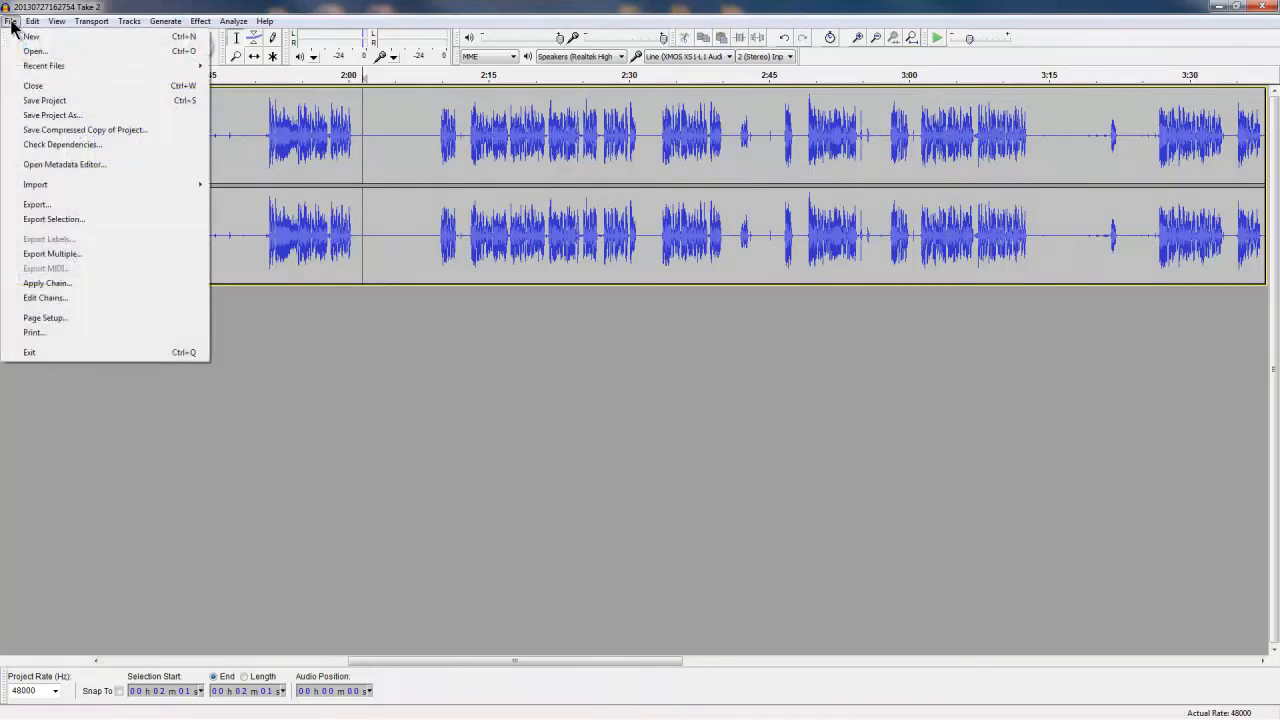
{"action": "left_click", "coordinate": [55, 207]}
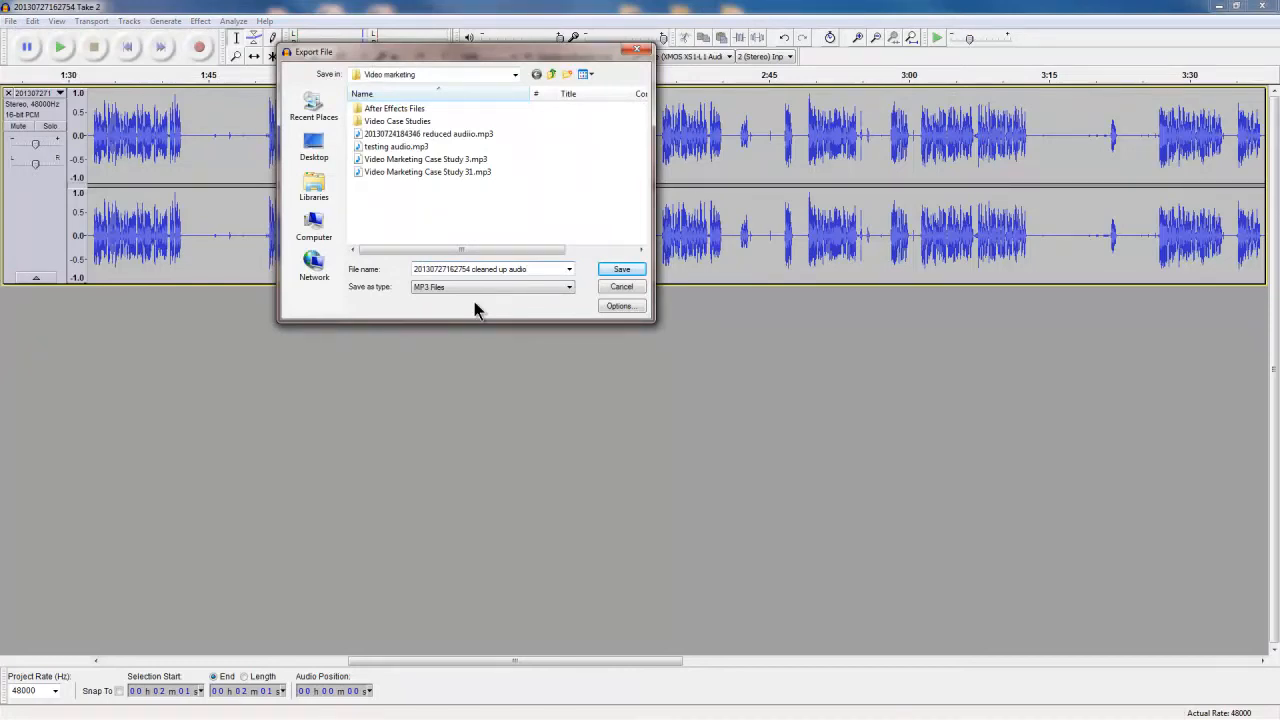
{"action": "left_click", "coordinate": [569, 288]}
{"action": "left_click", "coordinate": [624, 272]}
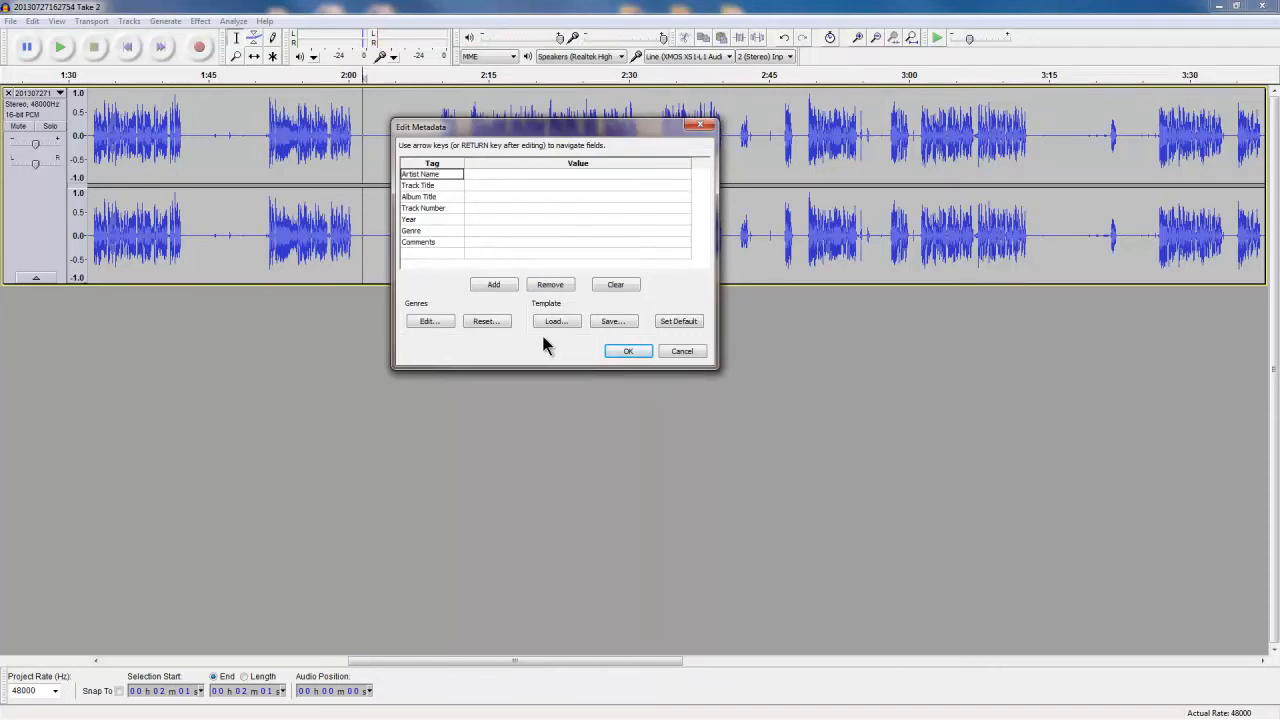
{"action": "left_click", "coordinate": [628, 353]}
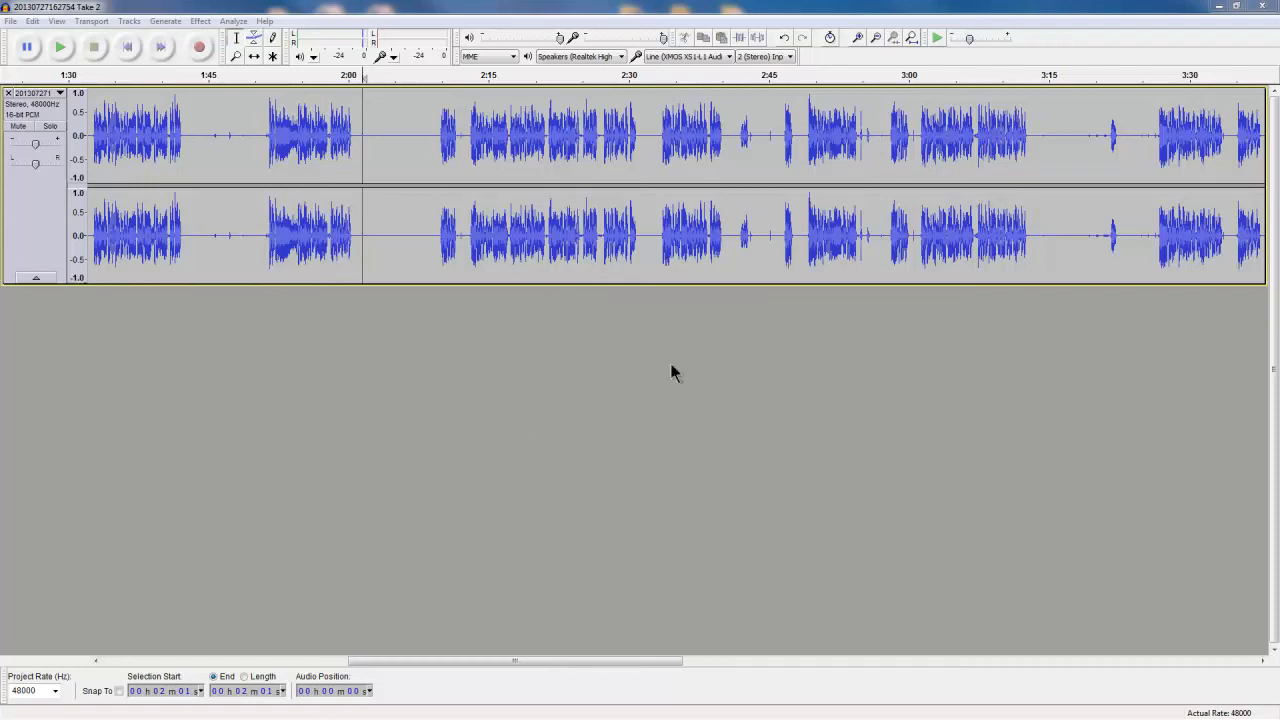
{"action": "left_click", "coordinate": [1263, 6]}
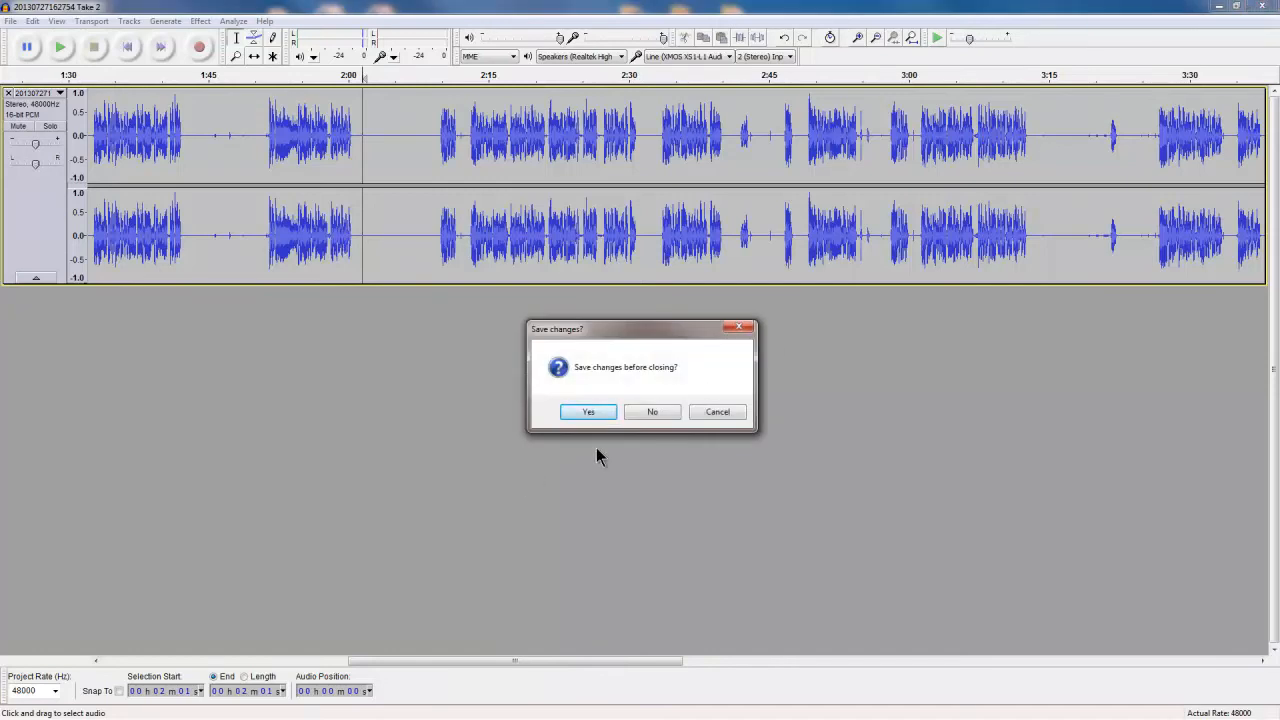
{"action": "left_click", "coordinate": [656, 414]}
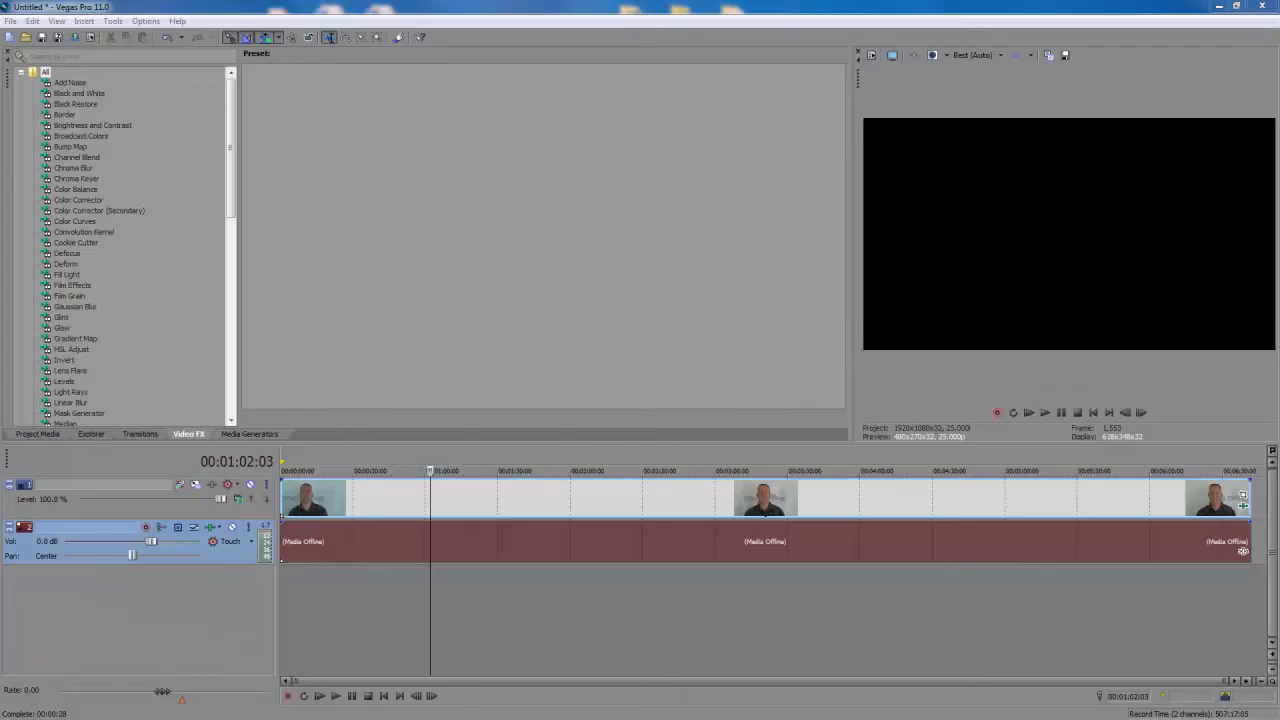
{"action": "left_click_drag", "start_coordinate": [0, 50], "coordinate": [475, 18]}
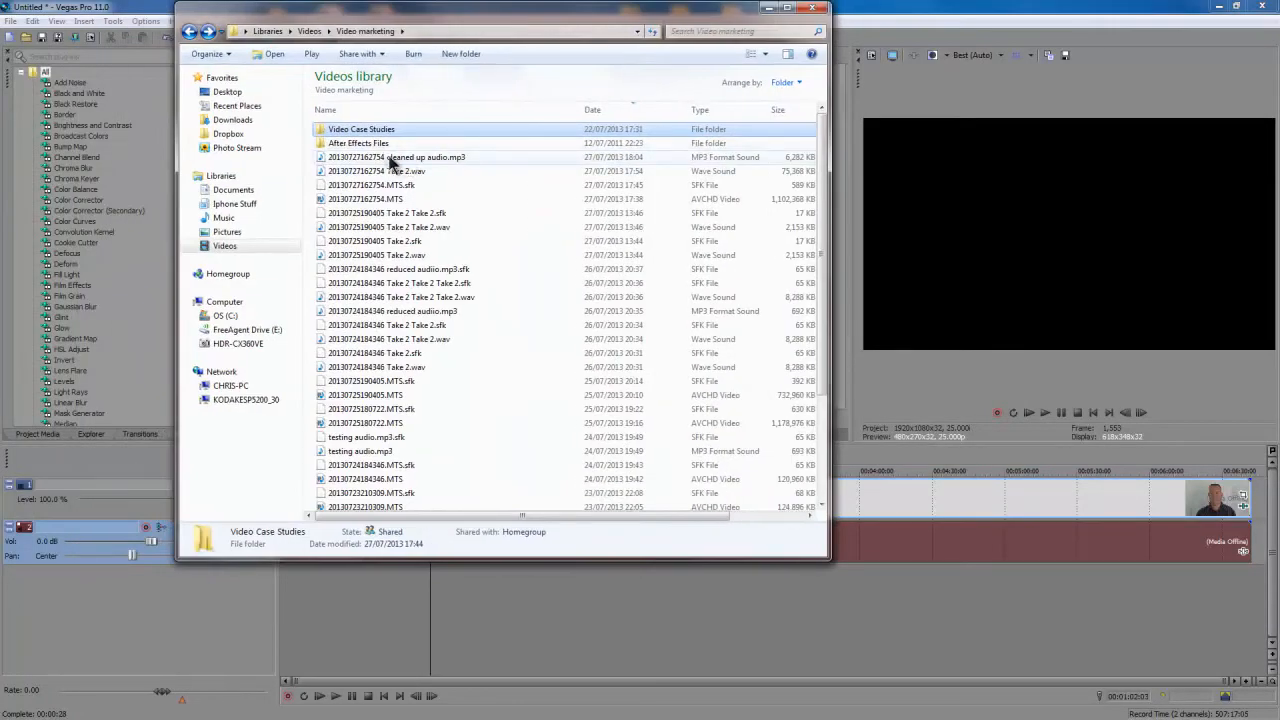
{"action": "left_click_drag", "start_coordinate": [375, 163], "coordinate": [365, 578]}
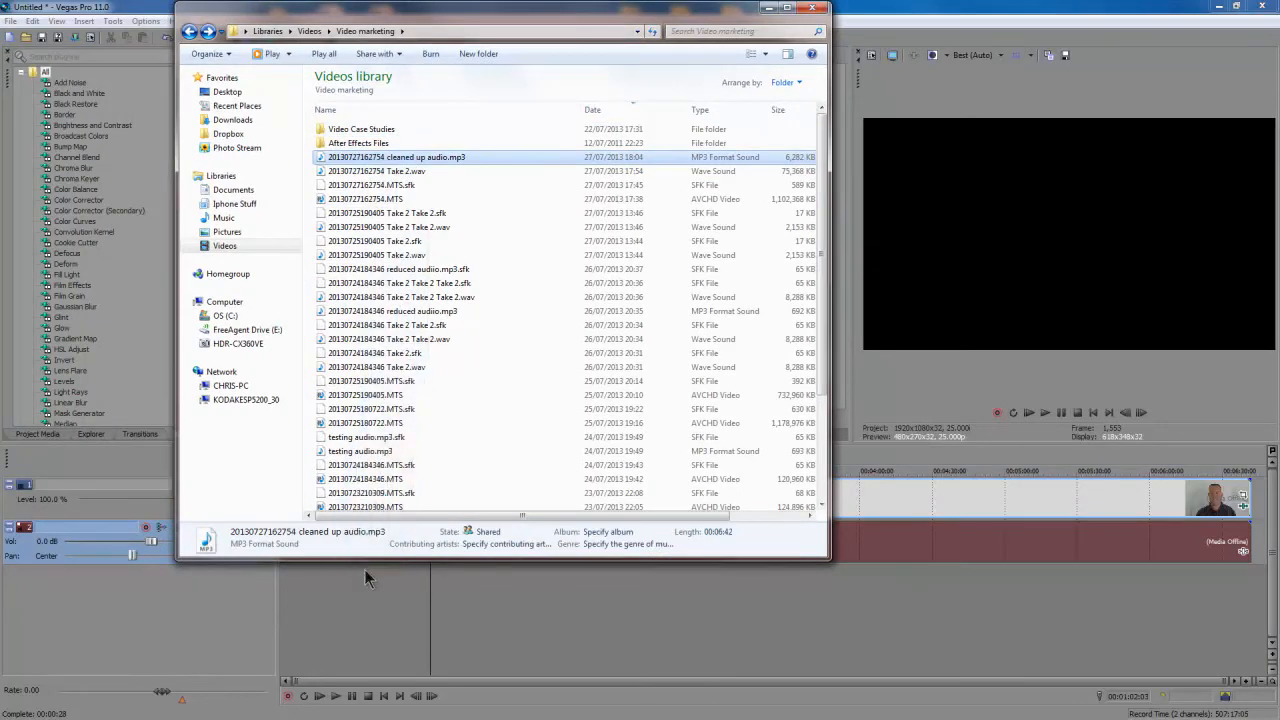
{"action": "left_click_drag", "start_coordinate": [336, 627], "coordinate": [258, 624]}
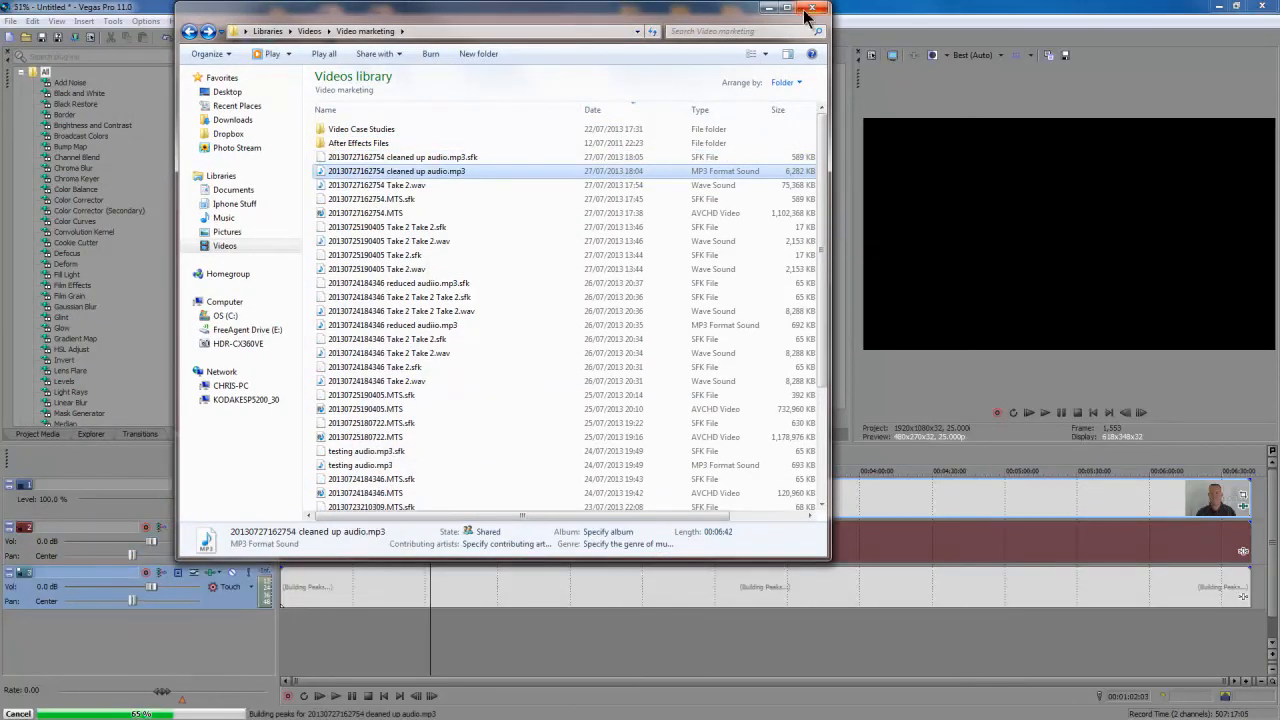
{"action": "left_click", "coordinate": [808, 10]}
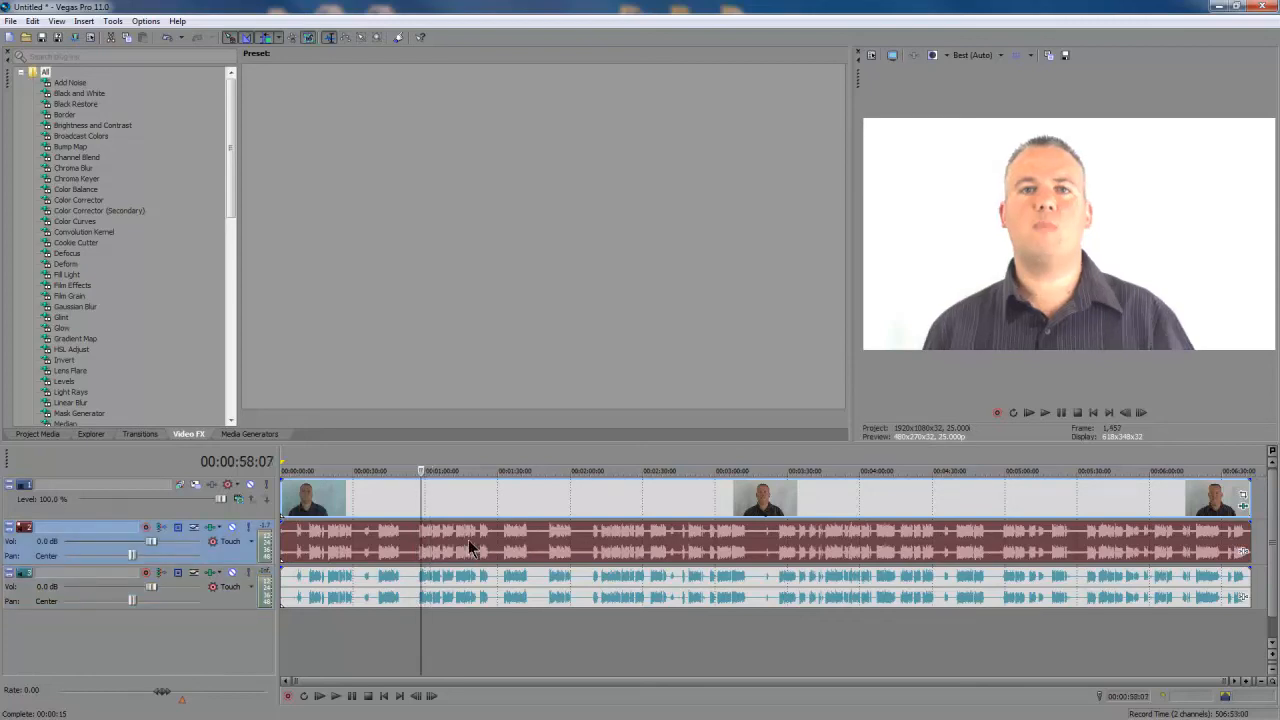
Delete the original noisy audio event and move the cleaned-up audio event into its place on track 2.
{"action": "mouse_move", "coordinate": [465, 539]}
{"action": "left_mouse_down"}
{"action": "mouse_move", "coordinate": [543, 531]}
{"action": "mouse_move", "coordinate": [486, 543]}
{"action": "mouse_move", "coordinate": [534, 543]}
{"action": "mouse_move", "coordinate": [473, 542]}
{"action": "mouse_move", "coordinate": [546, 543]}
{"action": "mouse_move", "coordinate": [469, 540]}
{"action": "left_mouse_up"}
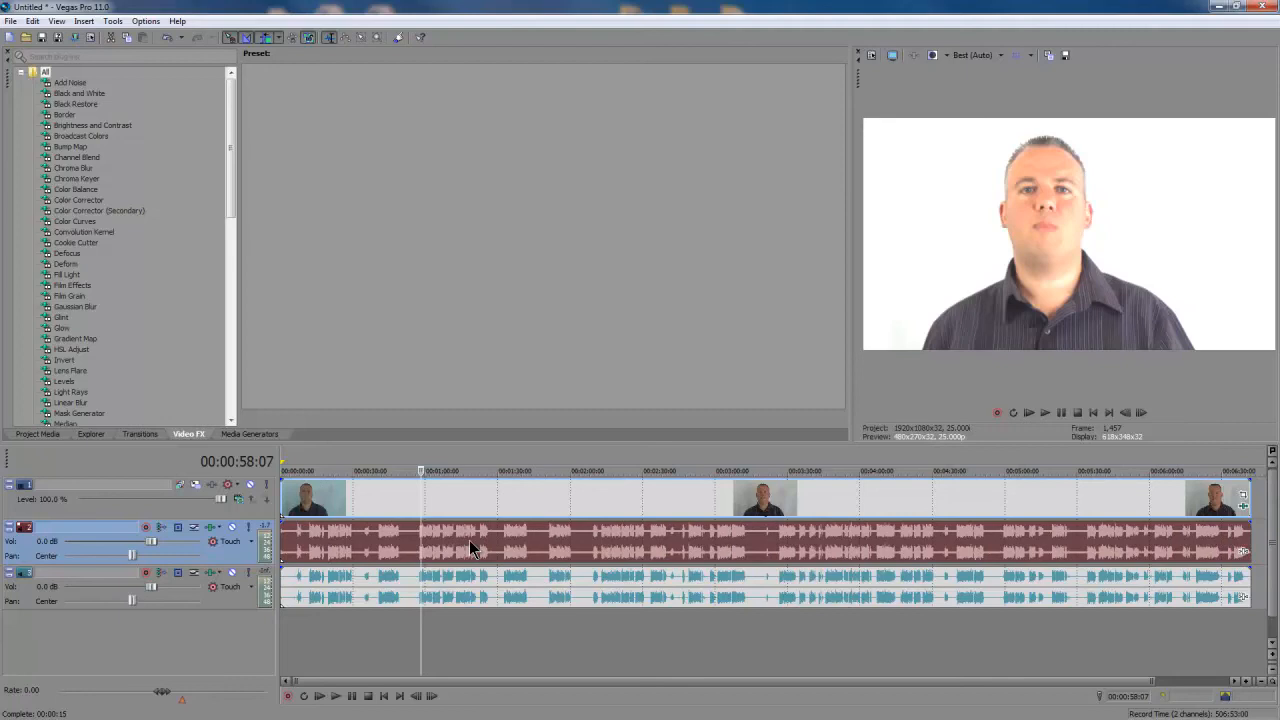
{"action": "key", "text": "Delete"}
{"action": "left_click", "coordinate": [536, 596]}
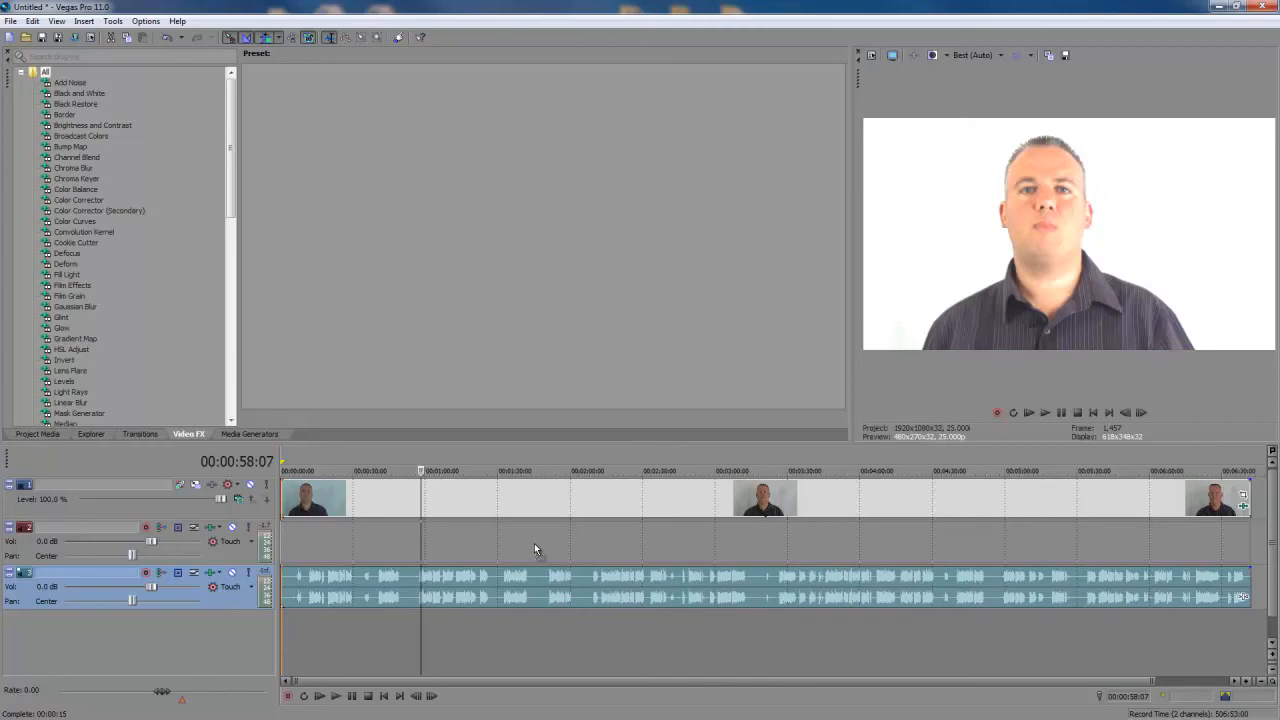
{"action": "key", "text": "ctrl+z"}
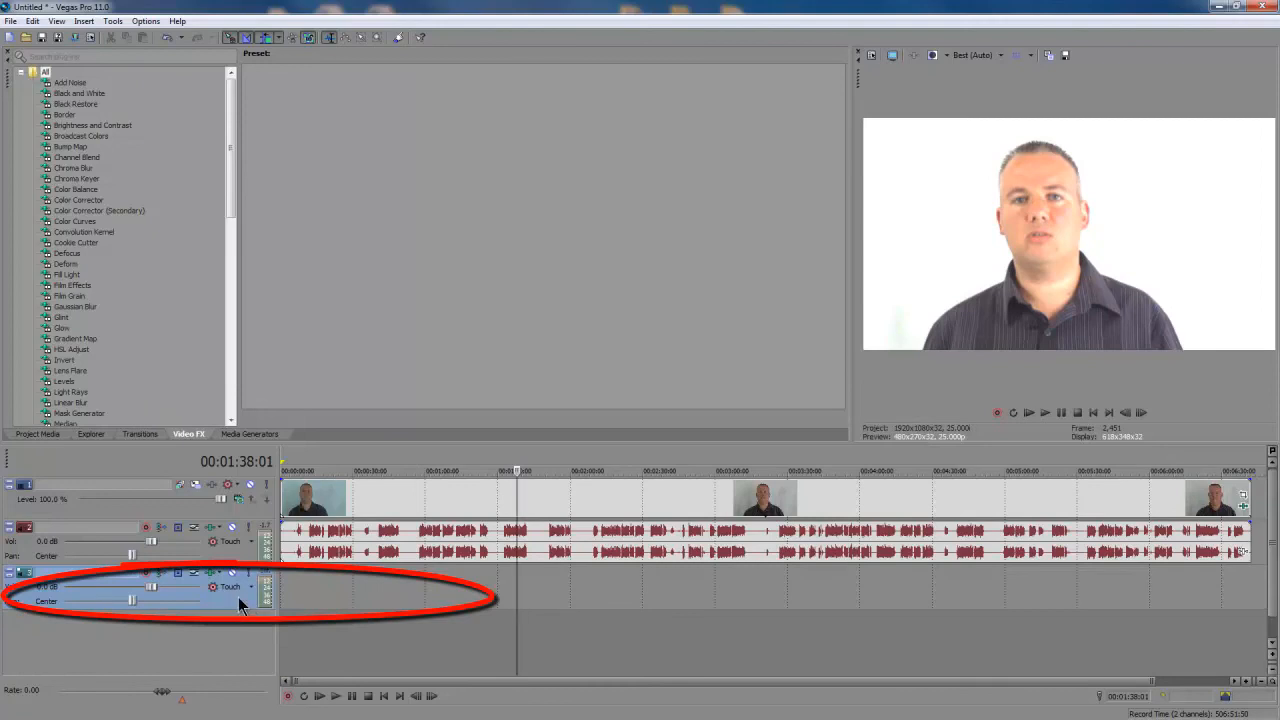
Delete the empty third audio track.
{"action": "right_click", "coordinate": [240, 599]}
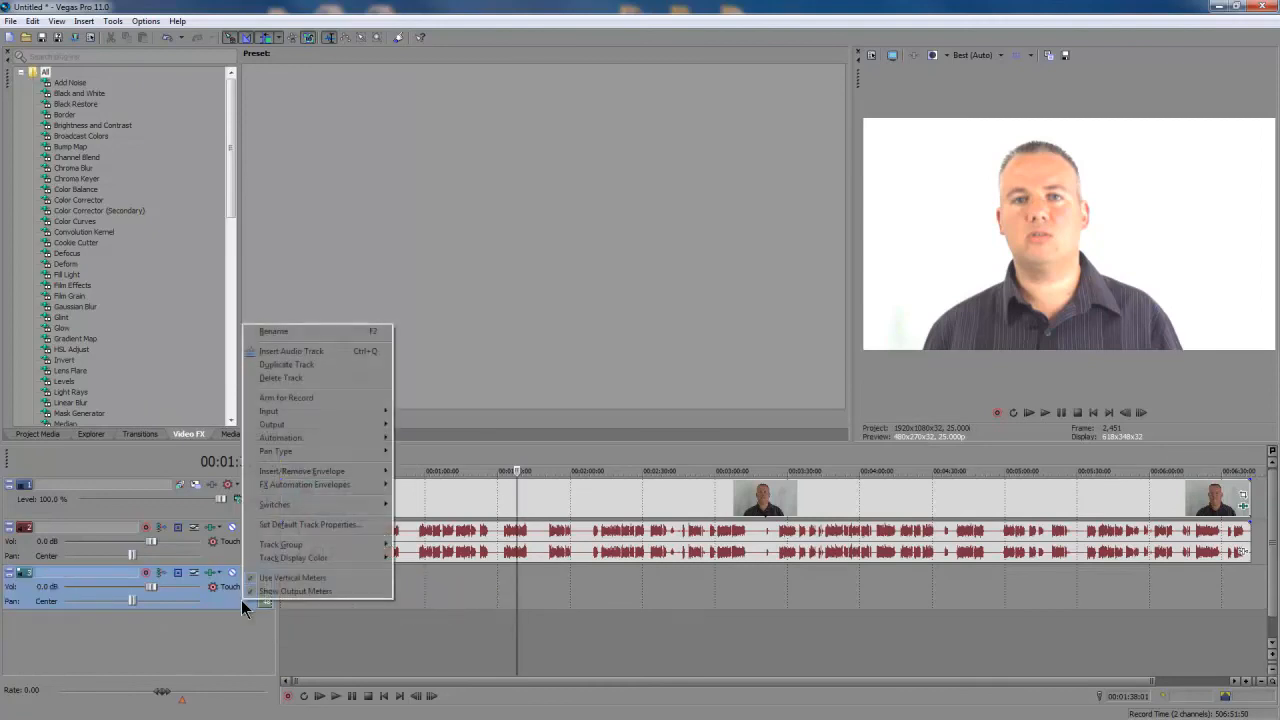
{"action": "left_click", "coordinate": [286, 377]}
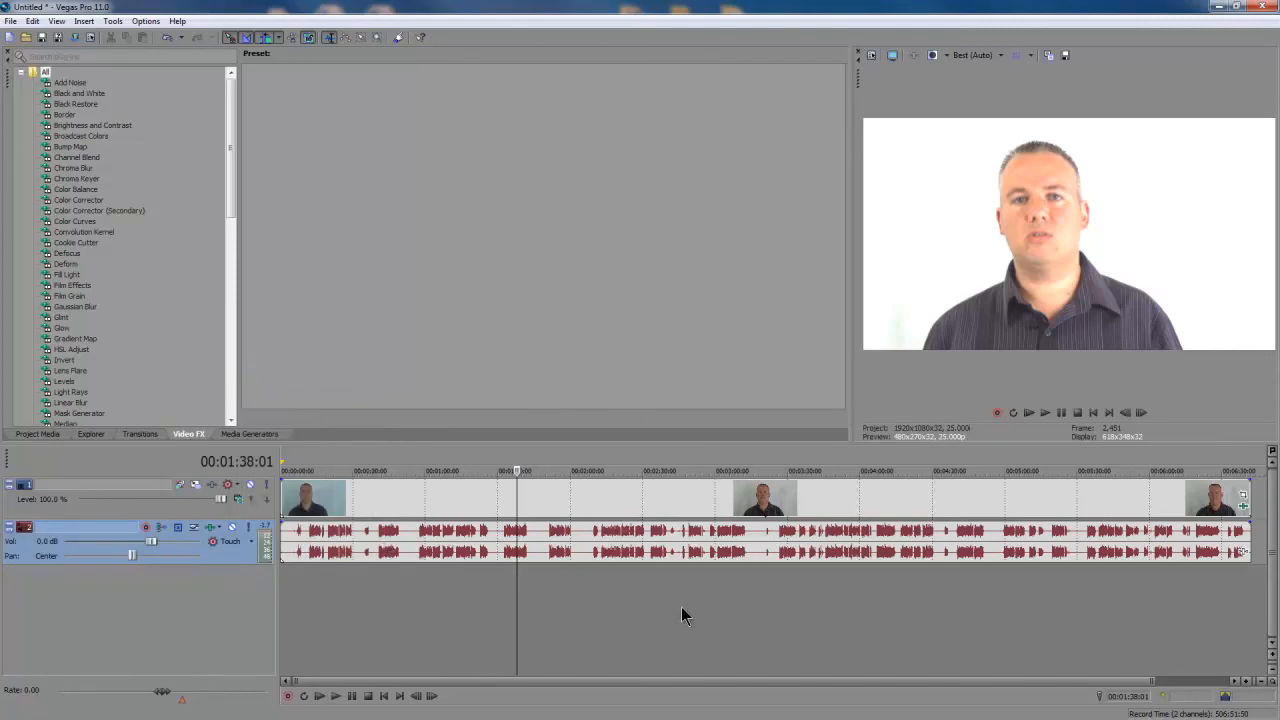